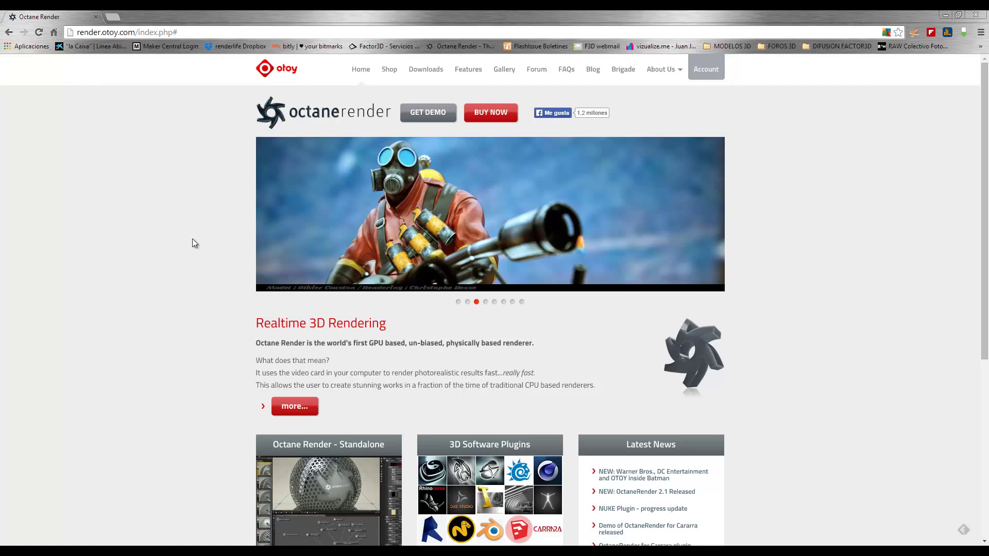
# - Look over the Octane Render home page and the download archive in the account's customer area
pyautogui.scroll(-2, 758, 416)
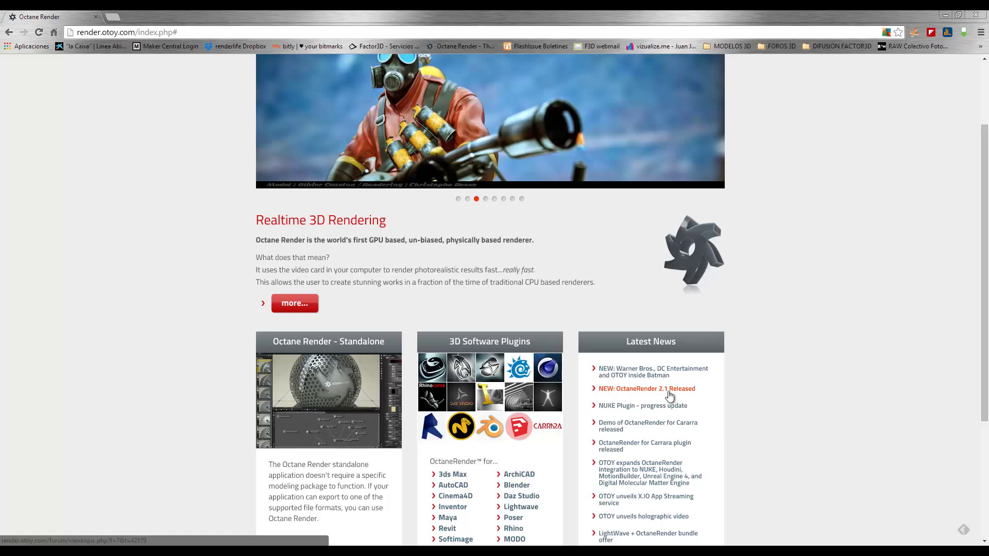
pyautogui.scroll(2, 771, 437)
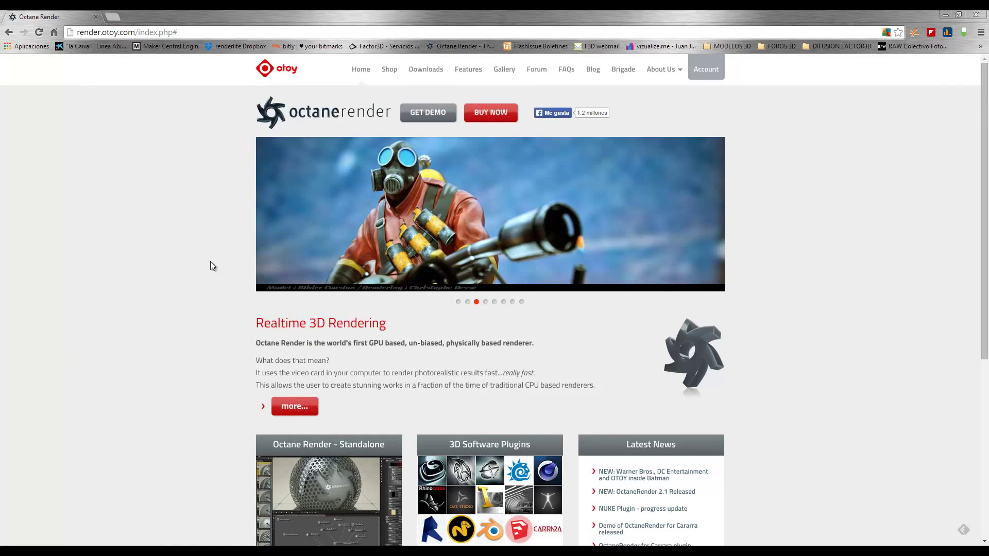
pyautogui.click(710, 75)
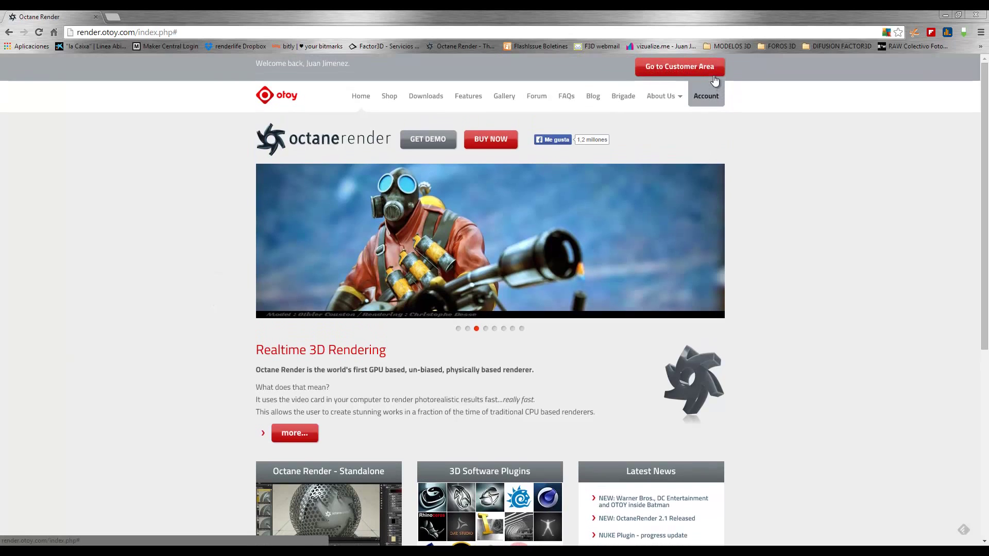
pyautogui.click(671, 75)
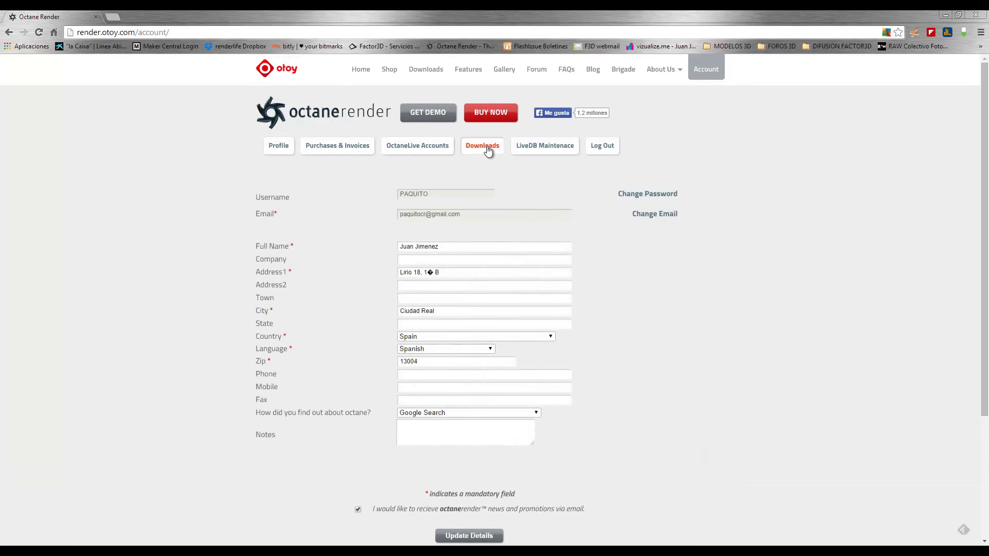
pyautogui.click(487, 148)
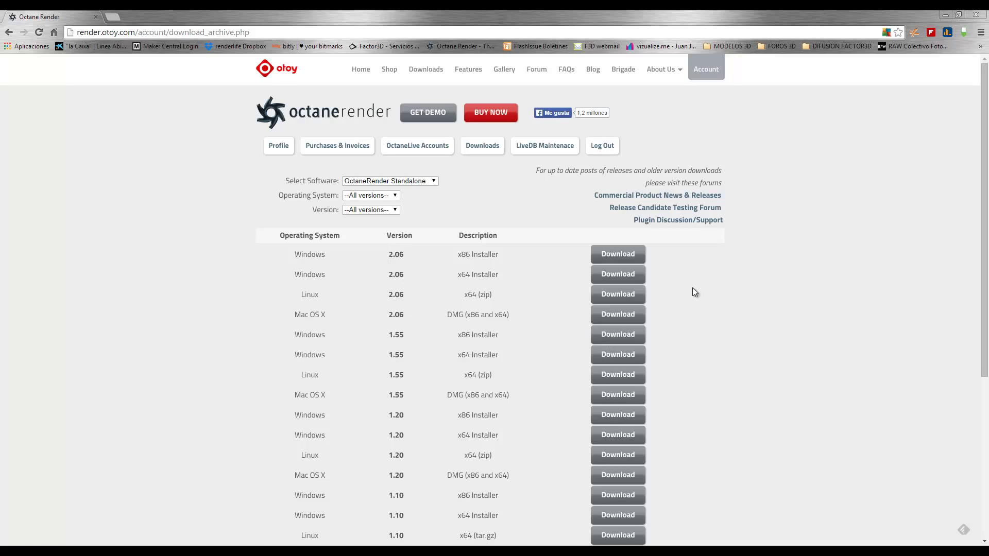
pyautogui.click(9, 32)
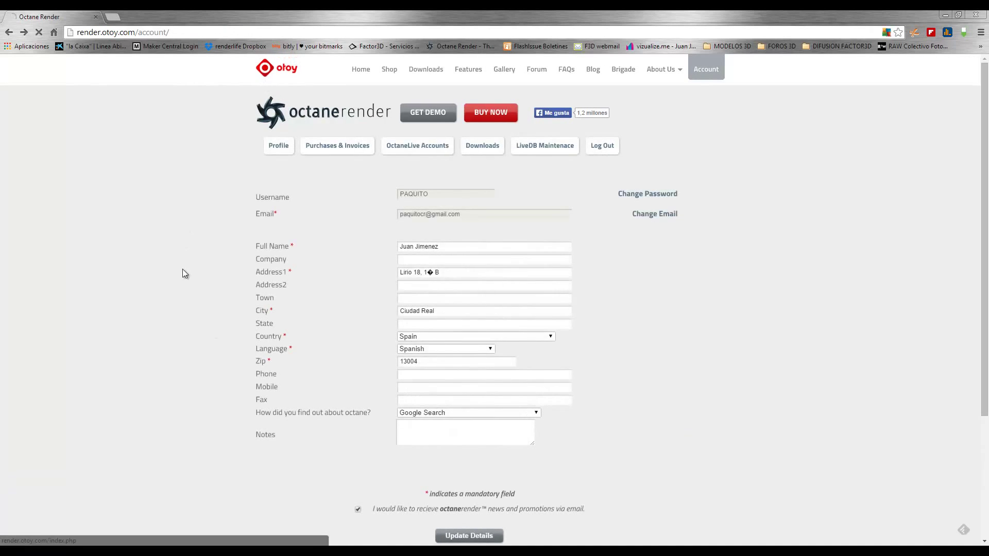
# - Open the OctaneRender 2.1 release announcement from the home page's latest news, read through its new features and return to the home page
pyautogui.scroll(-3, 771, 399)
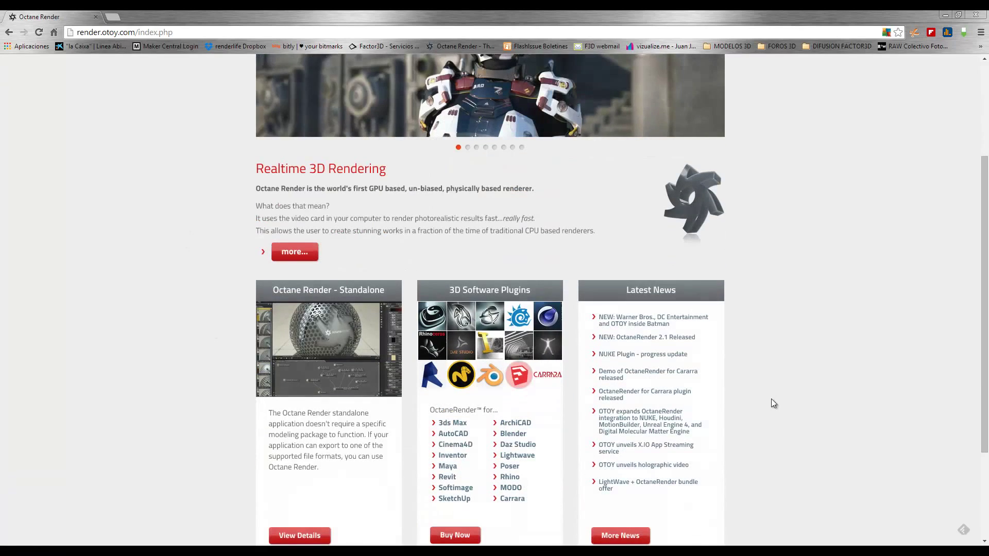
pyautogui.click(689, 339)
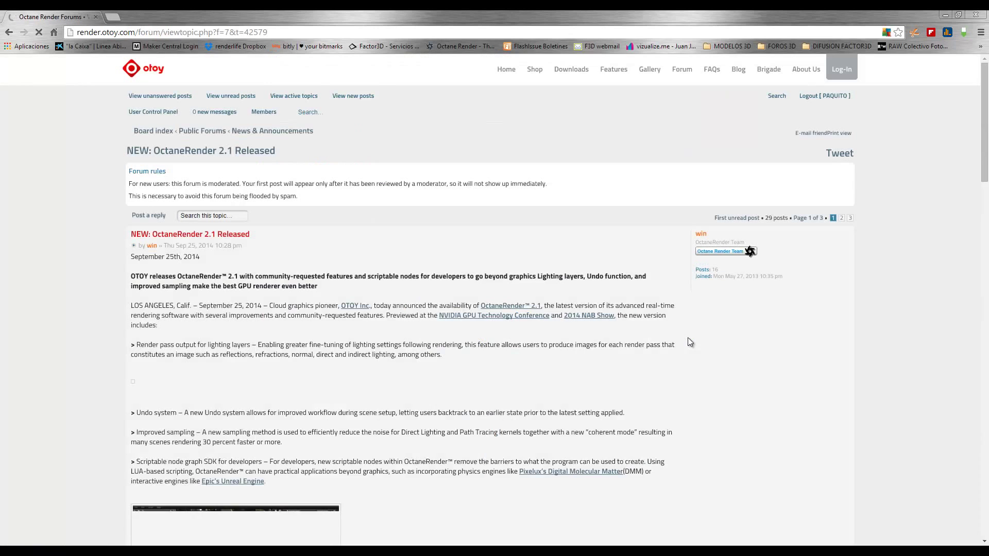
pyautogui.scroll(-2, 354, 182)
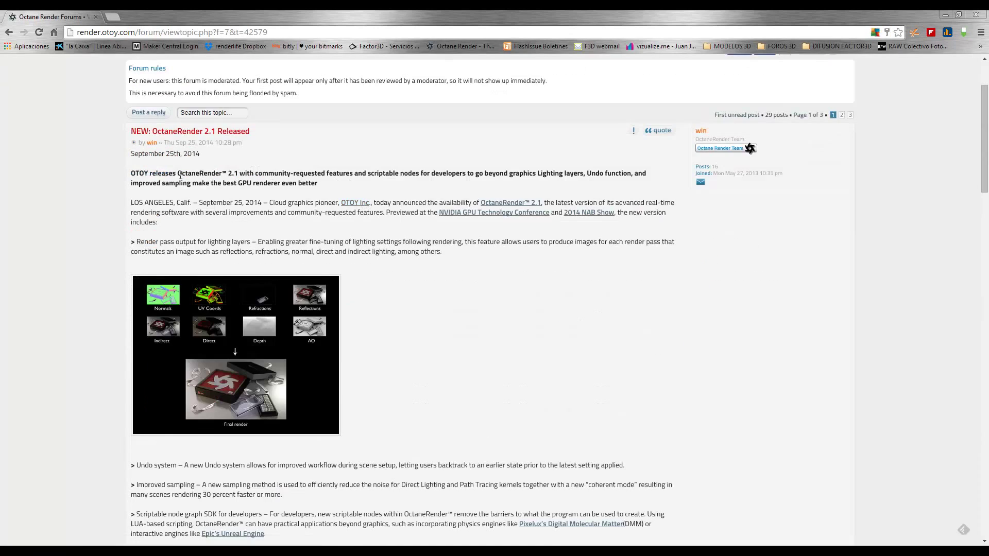
pyautogui.scroll(-3, 413, 309)
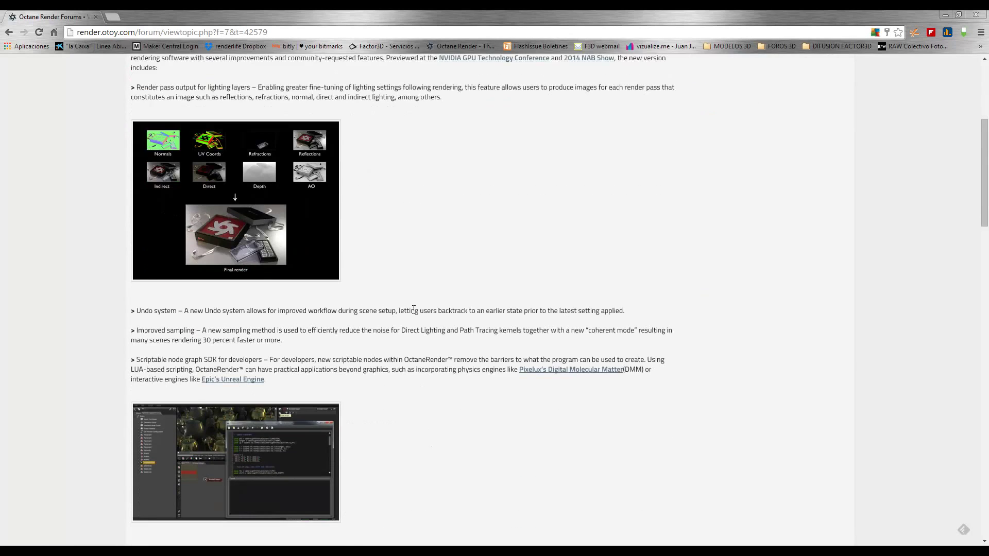
pyautogui.scroll(-8, 444, 301)
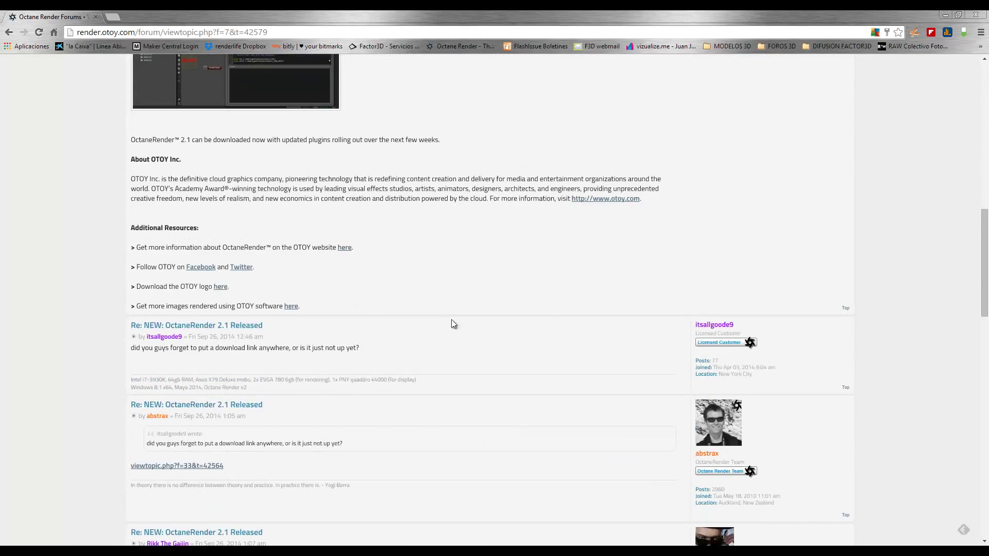
pyautogui.scroll(1, 471, 327)
pyautogui.scroll(2, 471, 326)
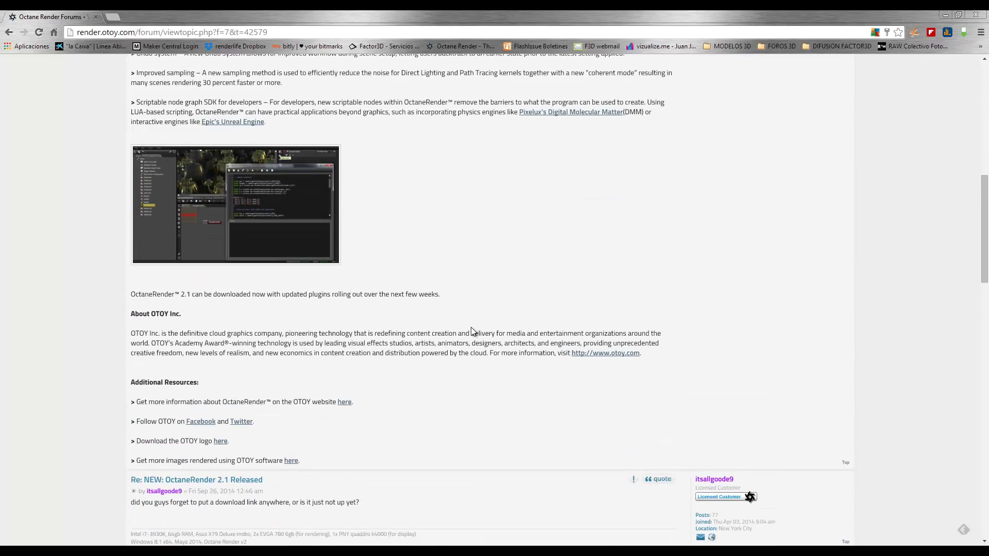
pyautogui.scroll(8, 471, 328)
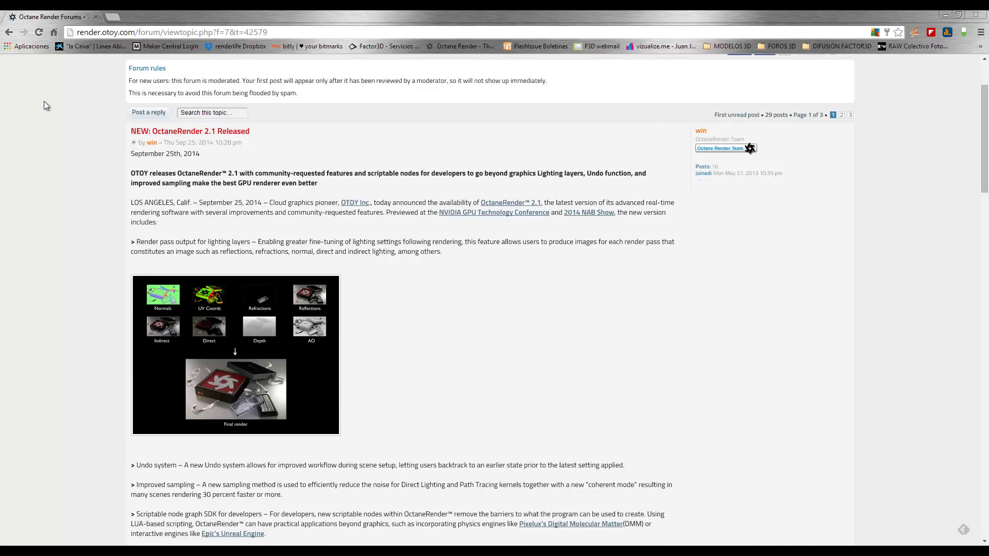
pyautogui.hotkey('alt', 'Left')
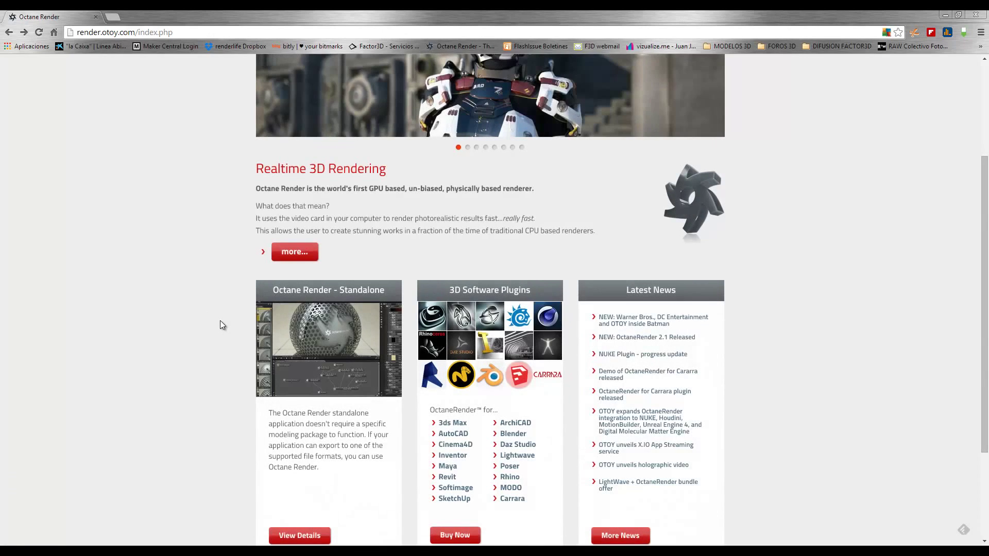
pyautogui.scroll(3, 220, 321)
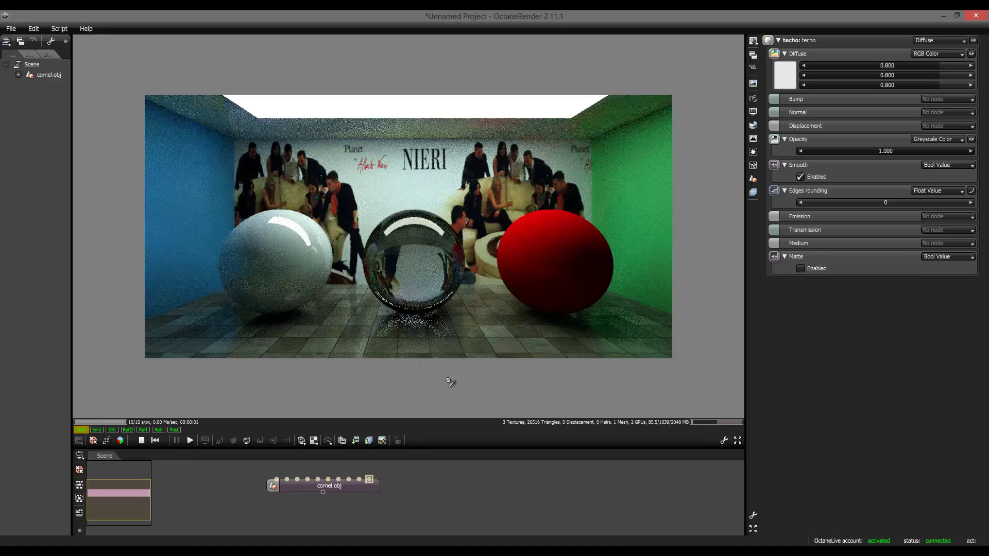
# - Toggle Coherent mode in the Direct Lighting kernel settings and restart the render to compare the noise
pyautogui.moveTo(450, 382); pyautogui.dragTo(517, 444)
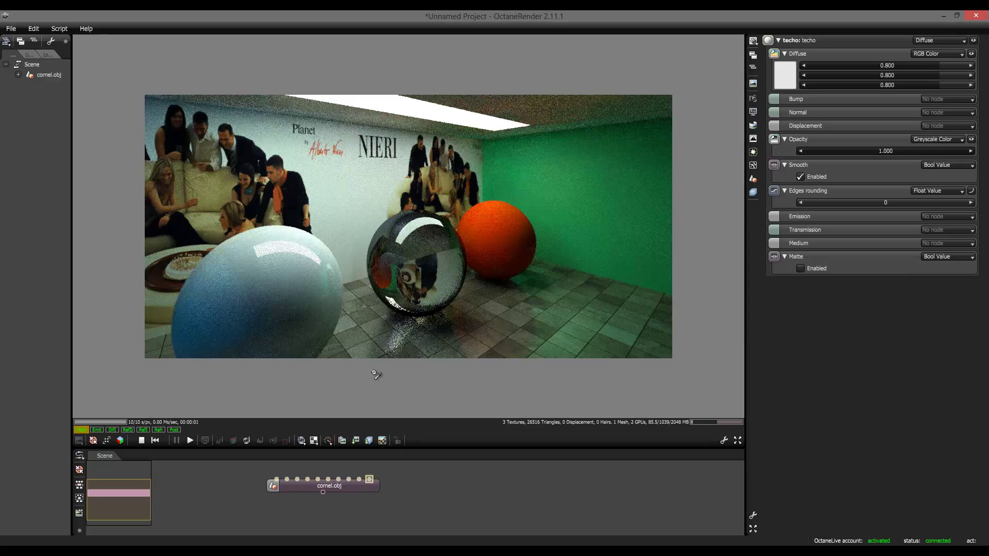
pyautogui.click(451, 355)
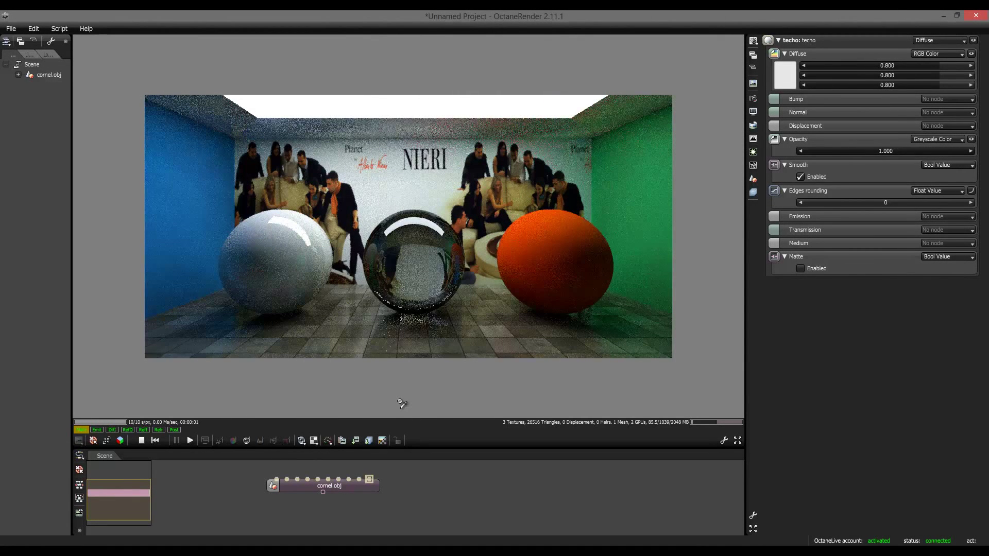
pyautogui.click(754, 166)
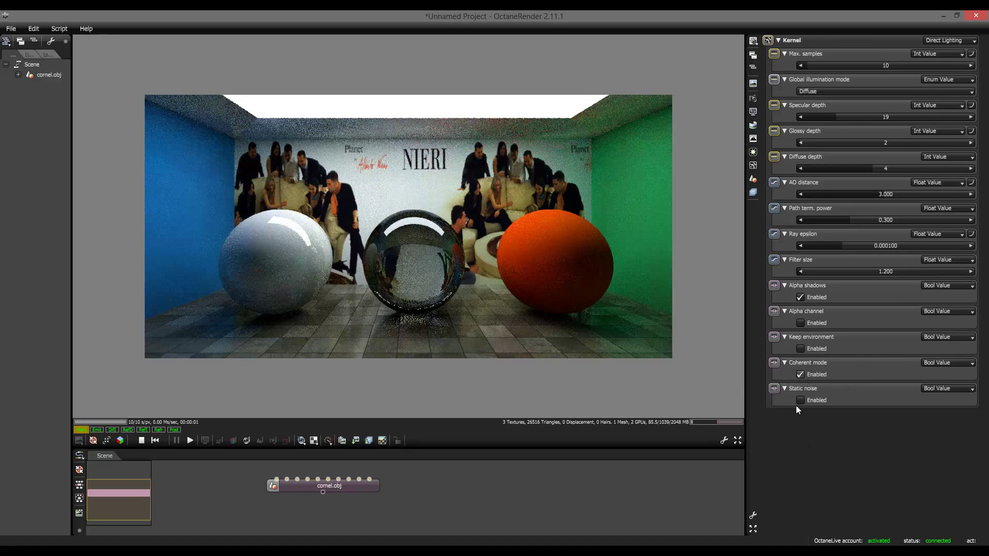
pyautogui.click(800, 374)
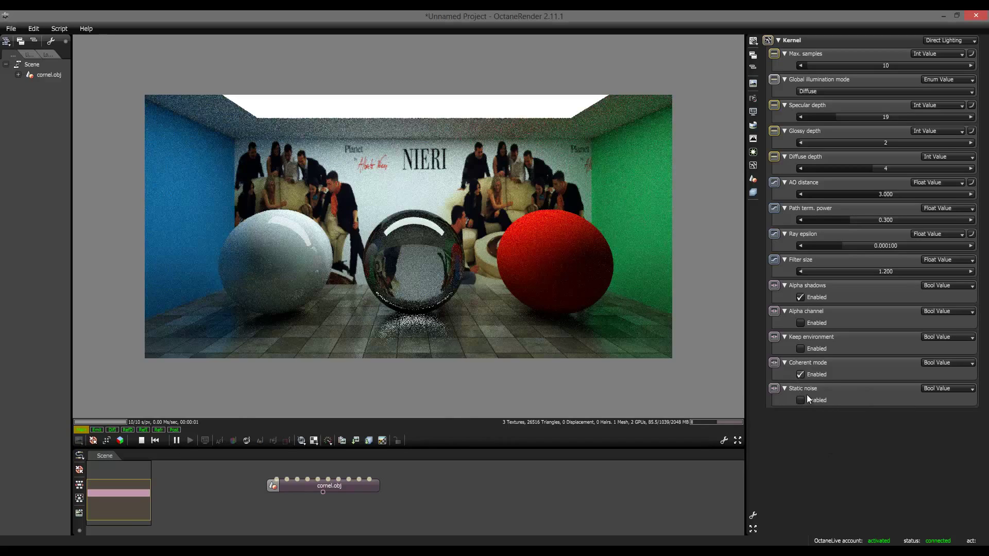
pyautogui.click(155, 442)
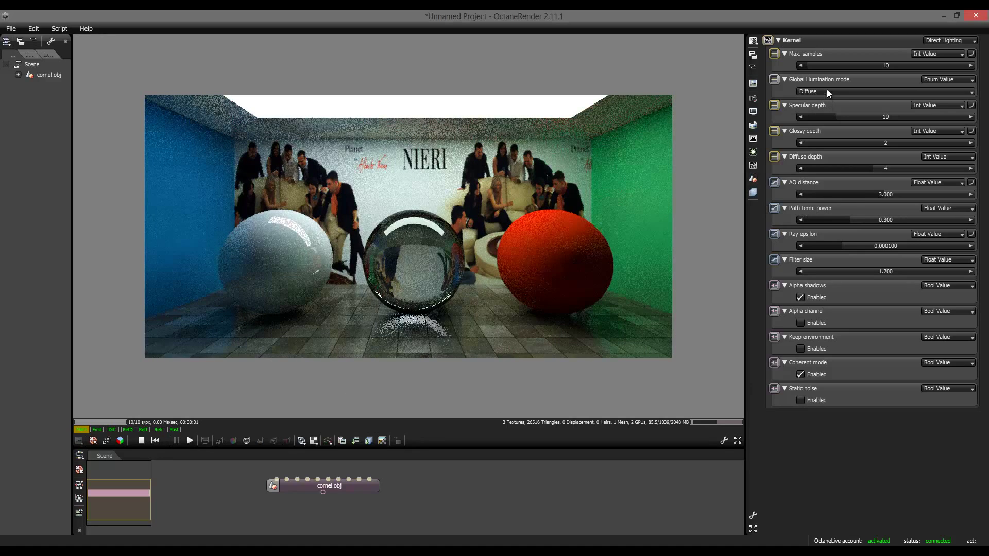
# - Set the kernel's maximum samples to 500 and restart the render
pyautogui.doubleClick(834, 66)
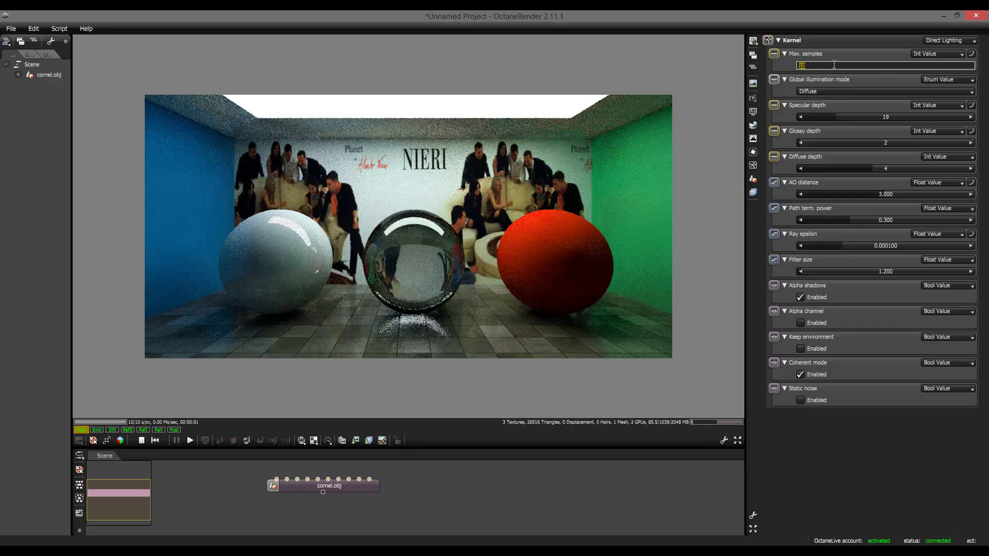
pyautogui.write('500')
pyautogui.press('Return')
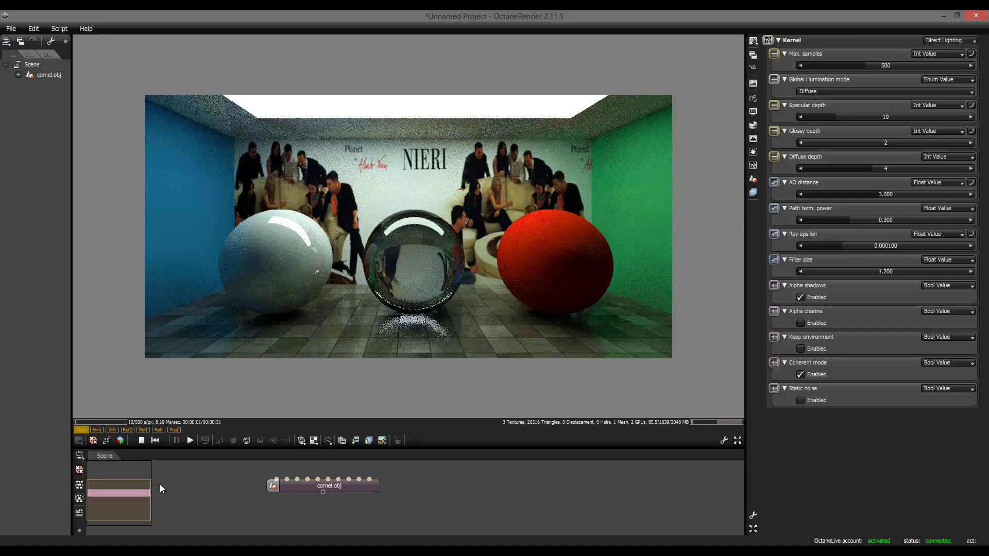
pyautogui.click(154, 440)
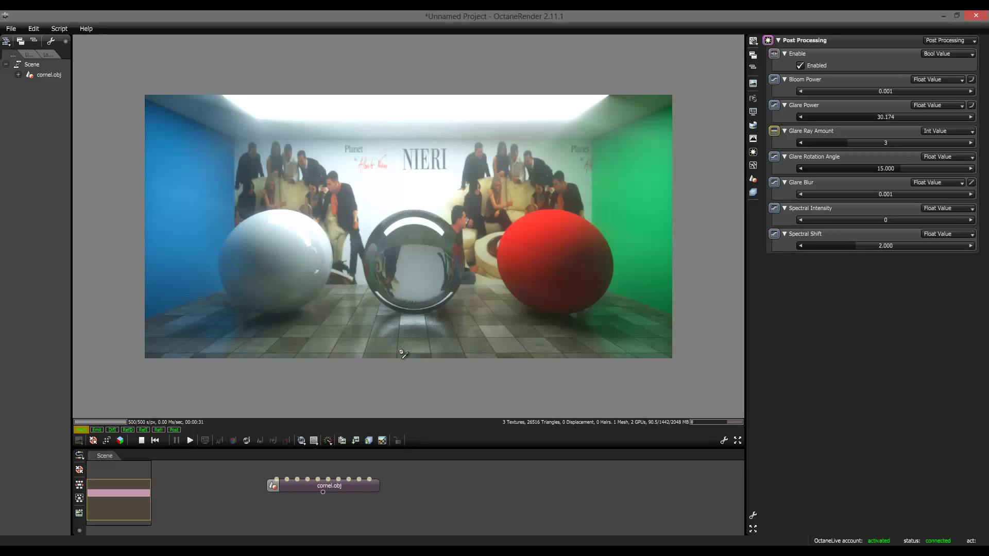
# - Examine the beauty and info pass options in the Render Passes settings
pyautogui.click(753, 192)
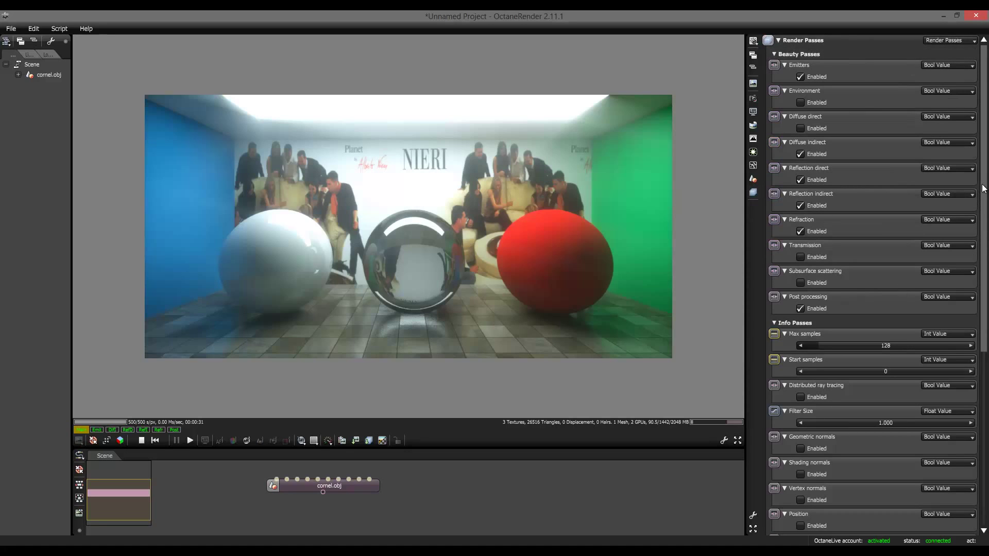
pyautogui.scroll(-8, 844, 119)
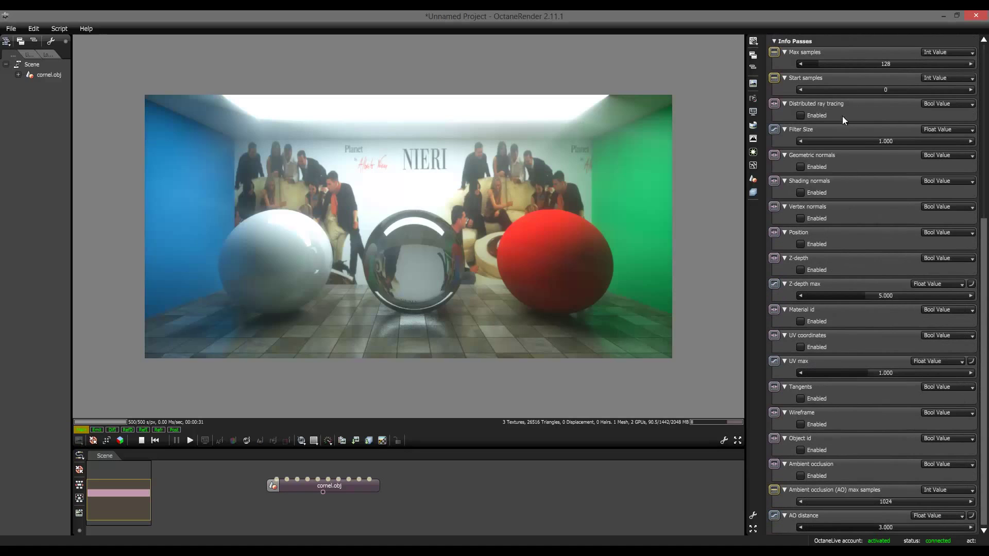
pyautogui.moveTo(985, 411); pyautogui.dragTo(985, 196)
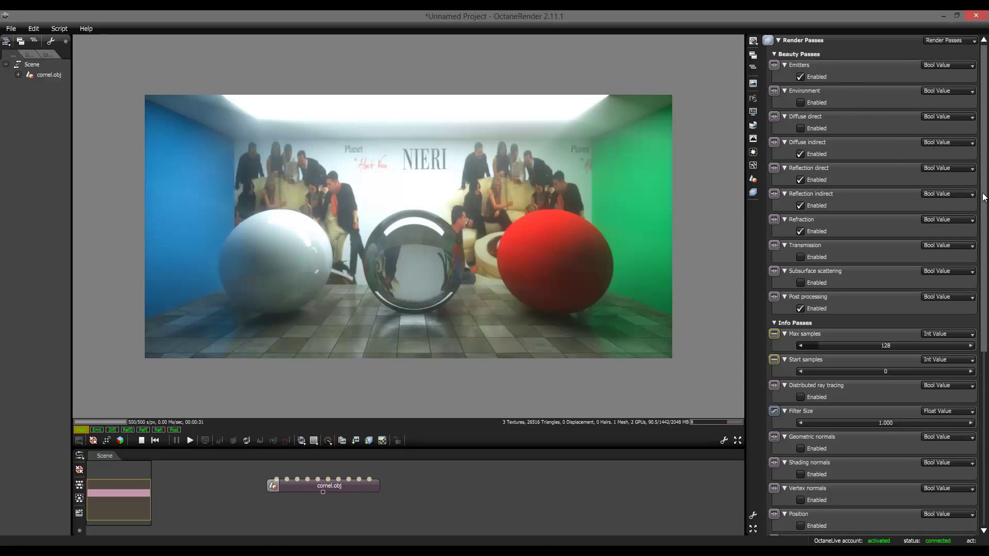
pyautogui.scroll(-6, 984, 197)
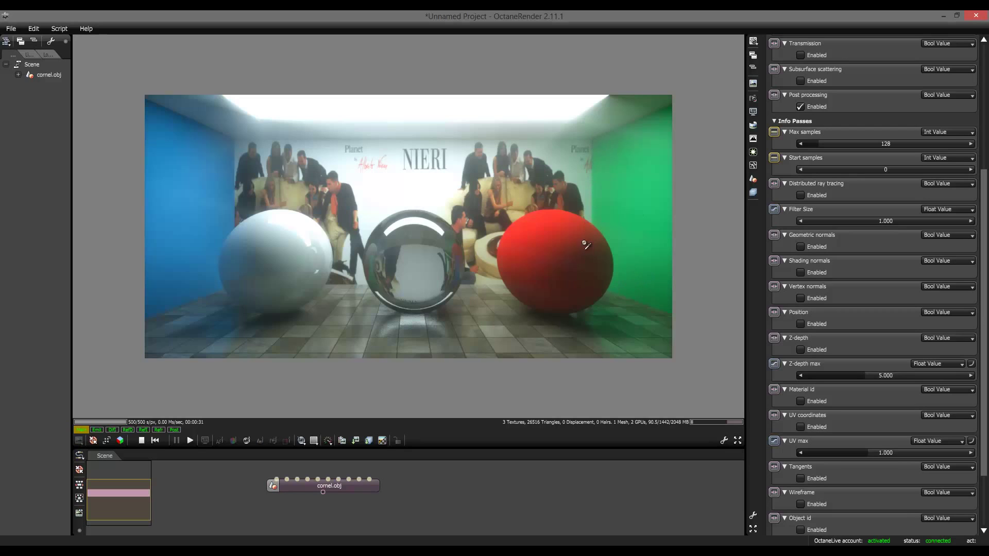
pyautogui.scroll(-3, 978, 357)
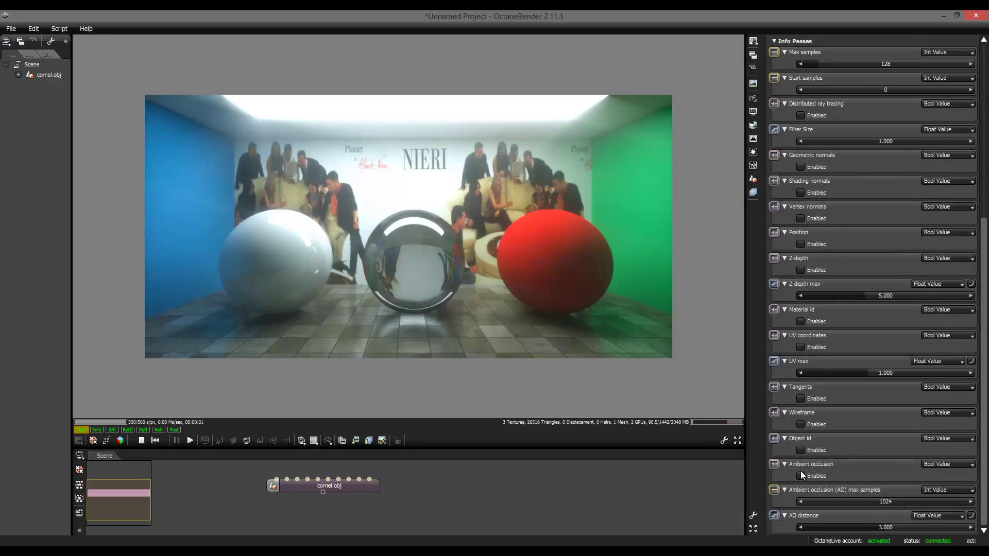
pyautogui.scroll(10, 984, 460)
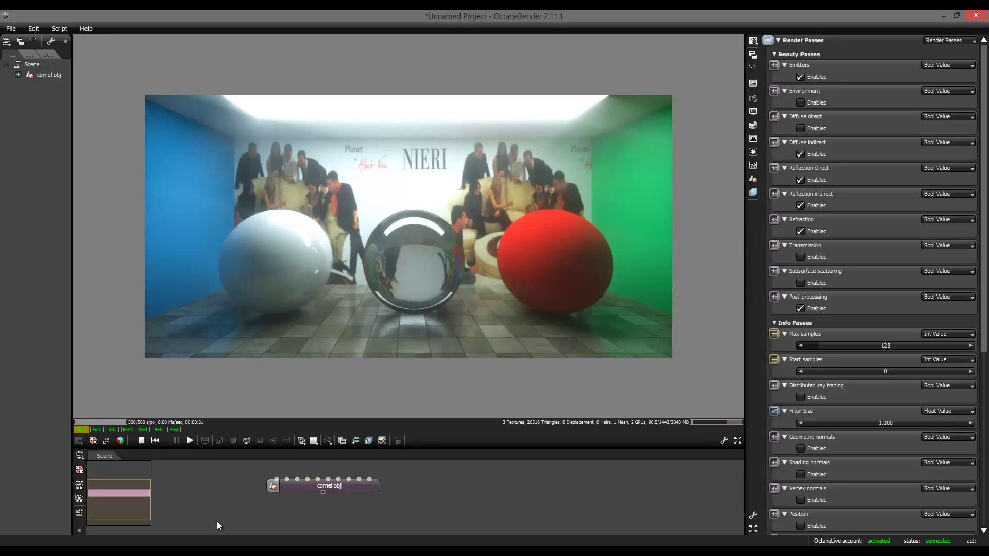
# - Restart the render and set up the render passes export as discrete files in PNG (8-bit, tonemapped) format
pyautogui.click(155, 440)
pyautogui.click(371, 443)
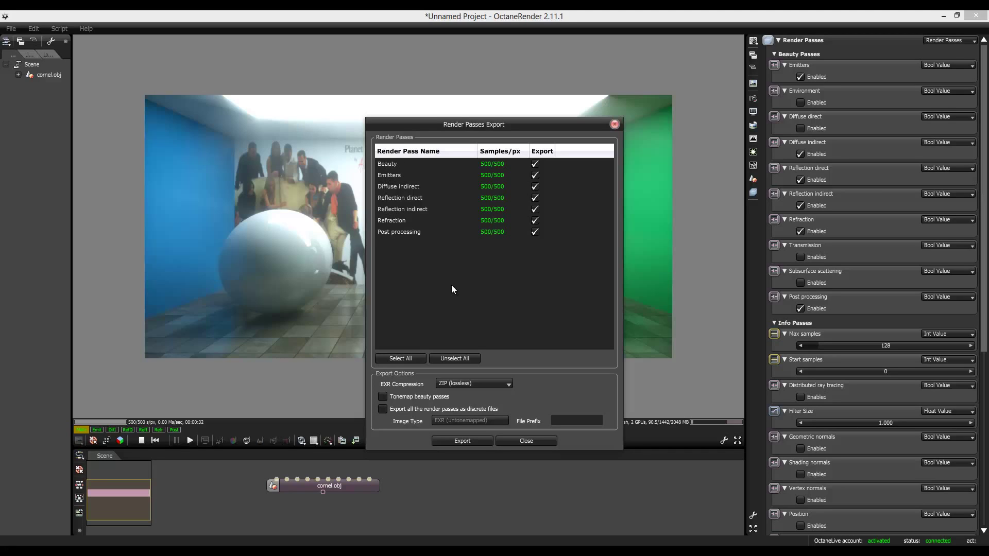
pyautogui.click(382, 409)
pyautogui.click(453, 421)
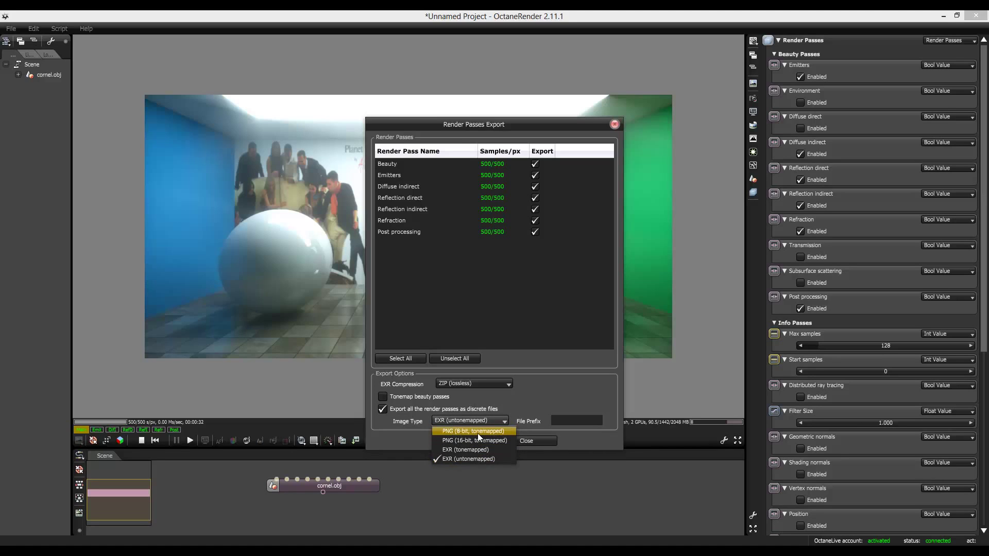
pyautogui.click(478, 432)
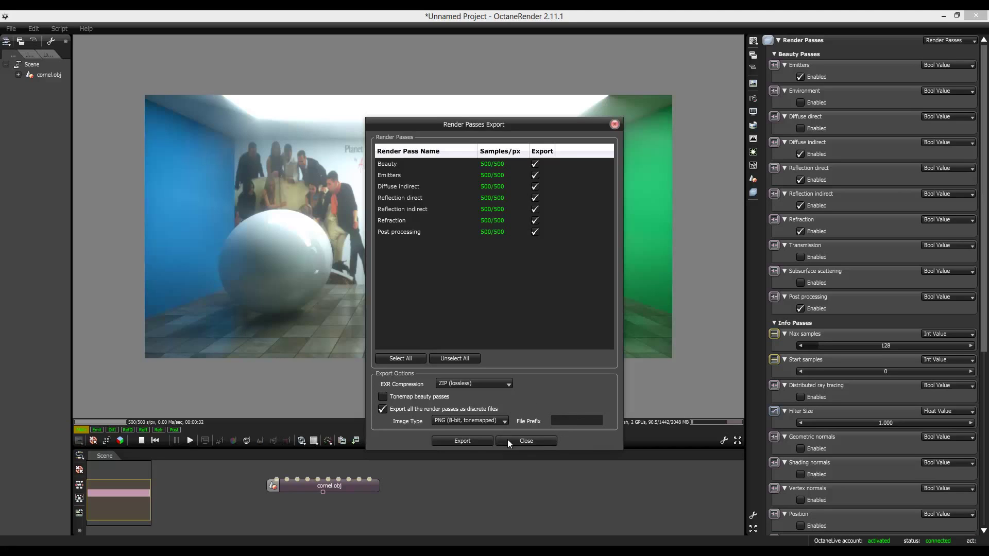
# - Export the render passes to the "pases" folder inside the "--- OCTANE 2.11 ---" directory
pyautogui.click(462, 441)
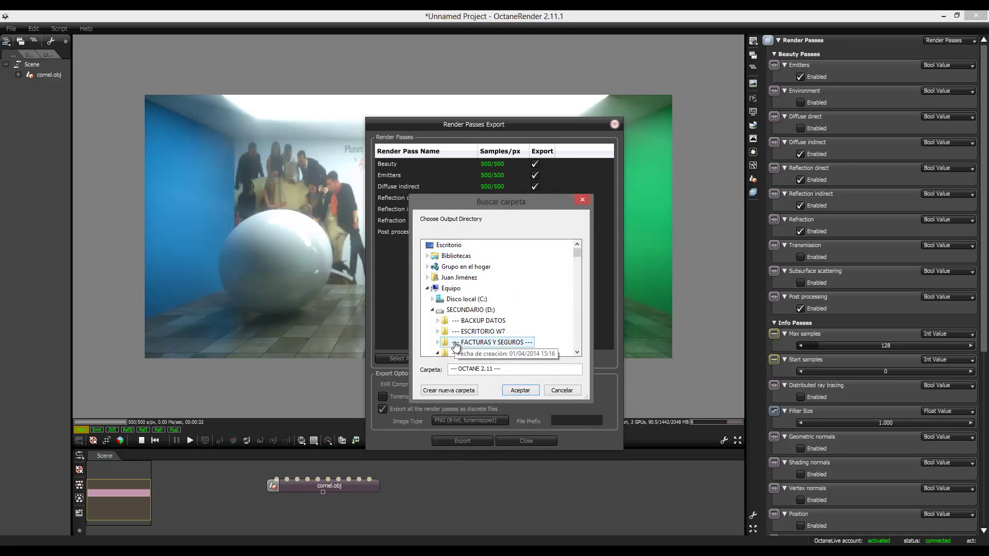
pyautogui.scroll(-2, 577, 255)
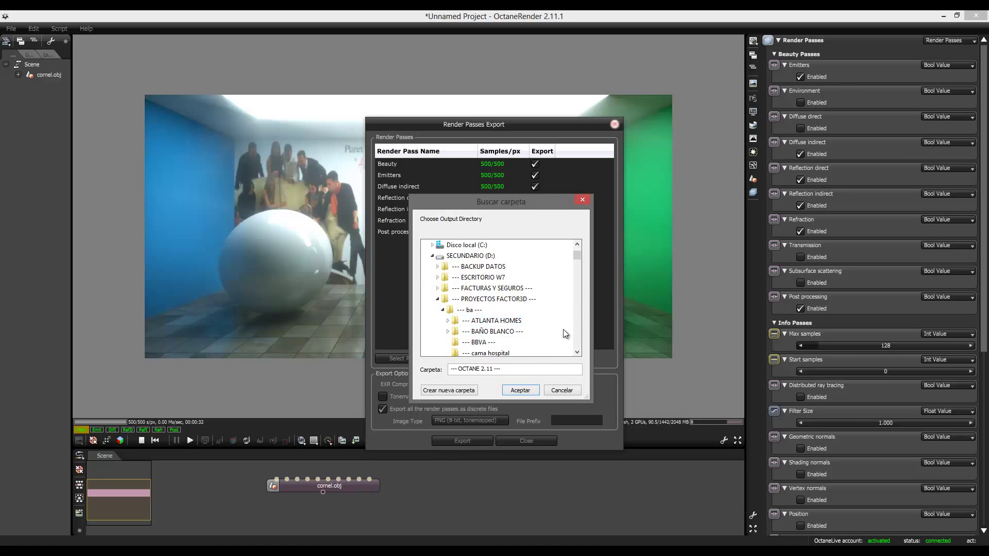
pyautogui.moveTo(580, 255); pyautogui.dragTo(580, 262)
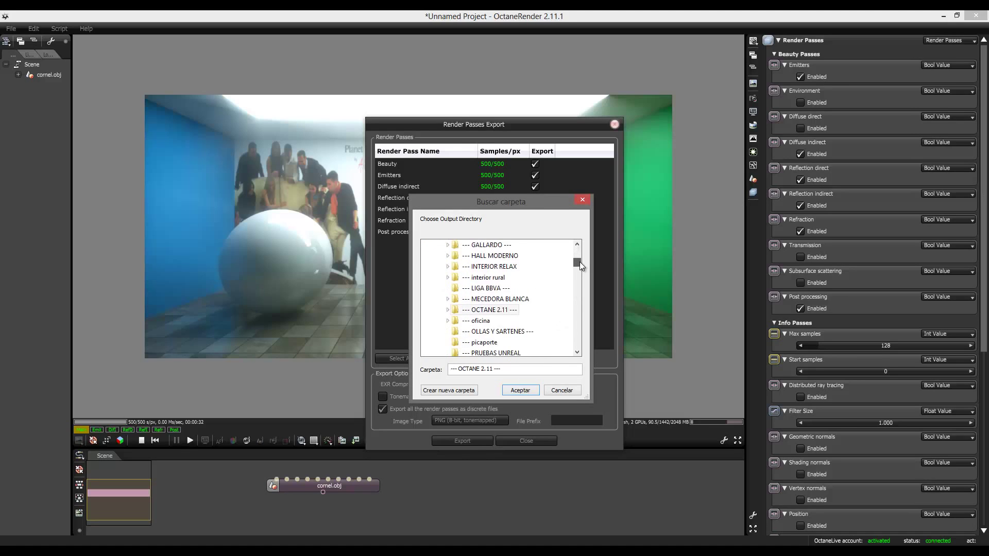
pyautogui.scroll(-1, 552, 318)
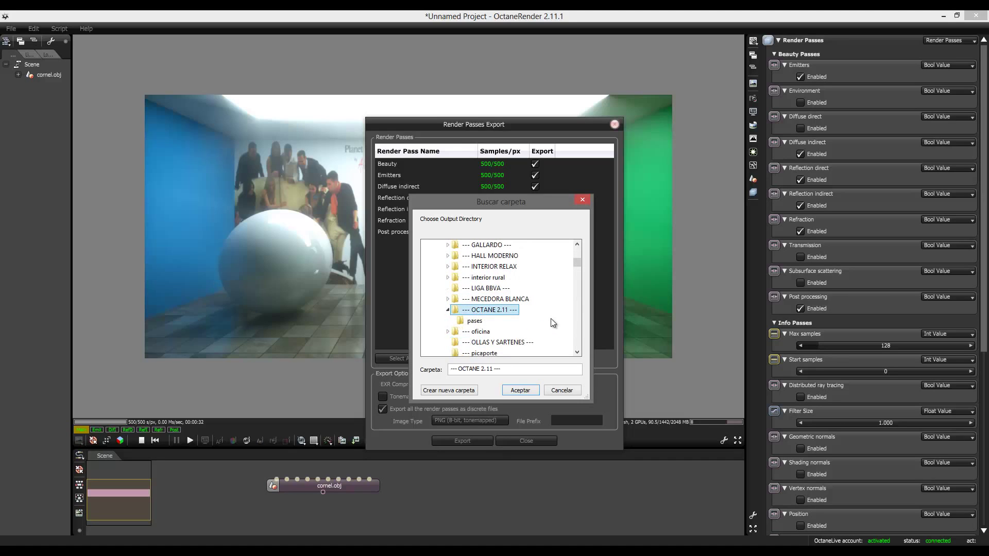
pyautogui.click(482, 321)
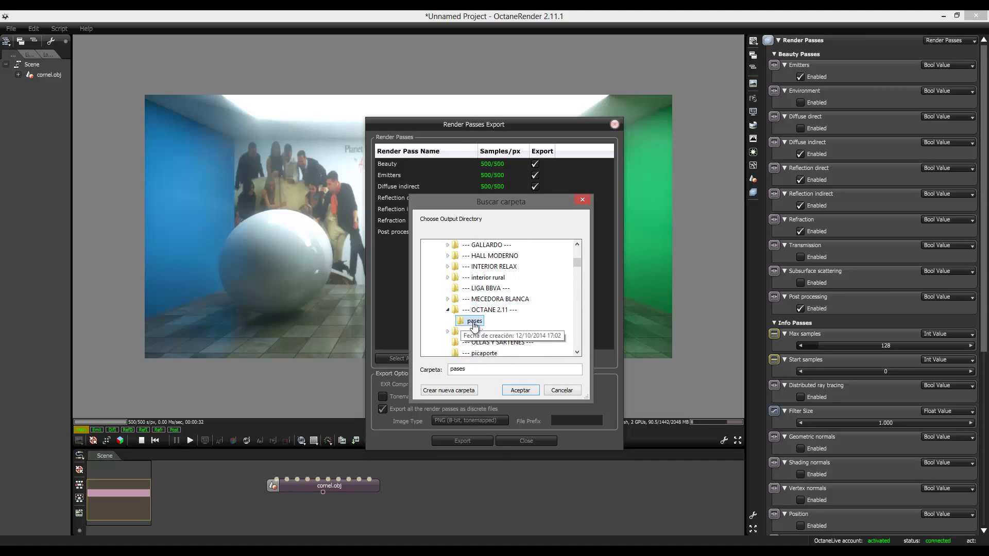
pyautogui.click(512, 390)
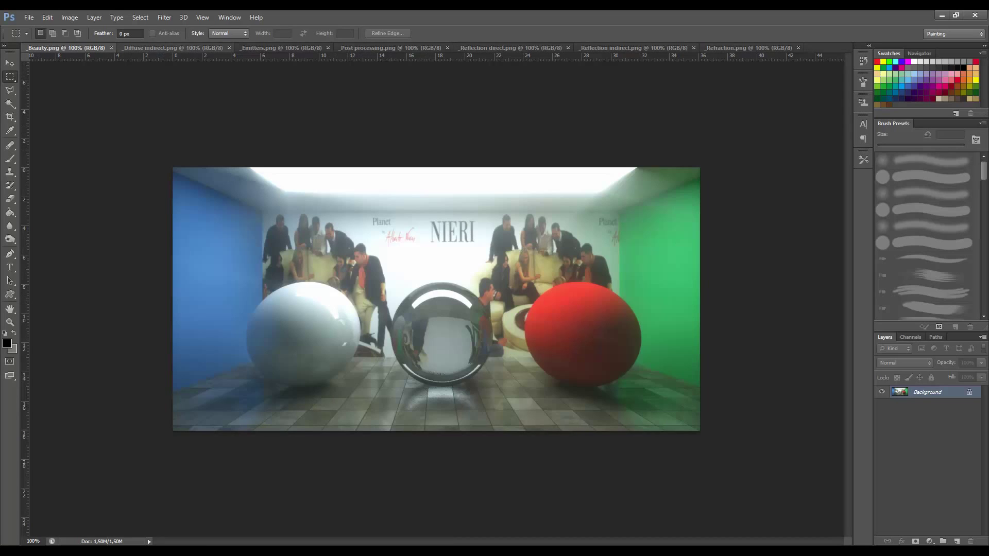
# - Review the exported pass images in Photoshop one after another, from beauty and diffuse indirect through the reflection passes to refraction
pyautogui.hotkey('ctrl', 'Tab')
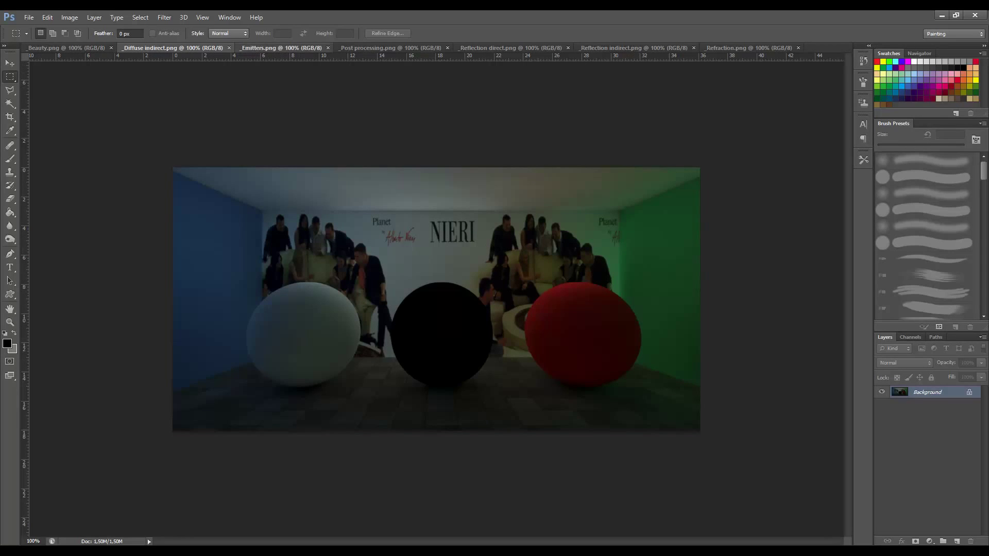
pyautogui.hotkey('ctrl', 'Tab')
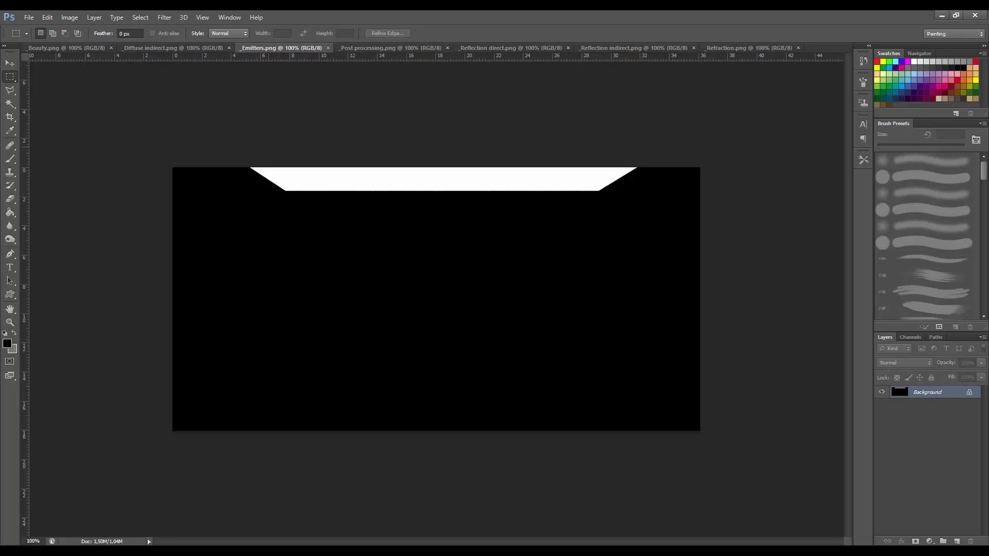
pyautogui.hotkey('ctrl', 'Tab')
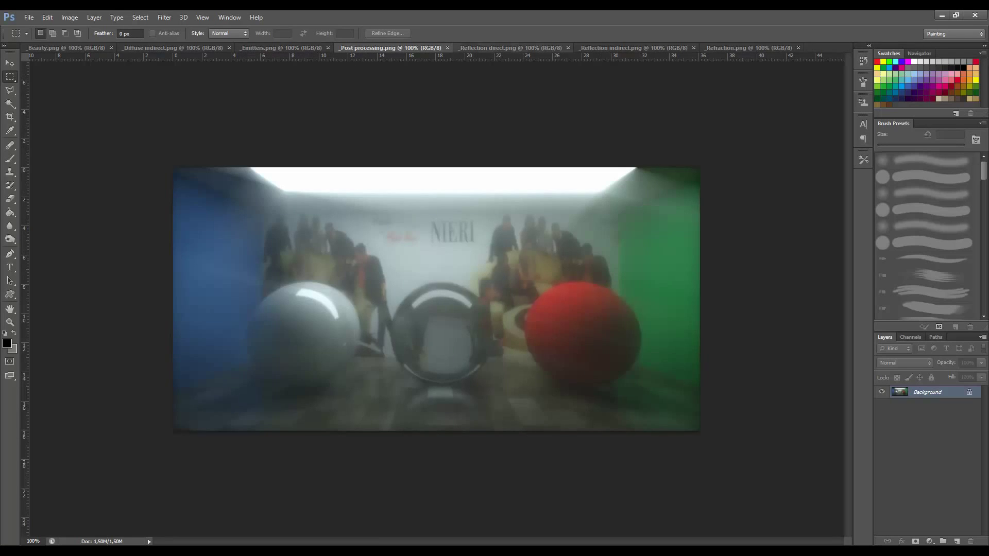
pyautogui.hotkey('ctrl', 'Tab')
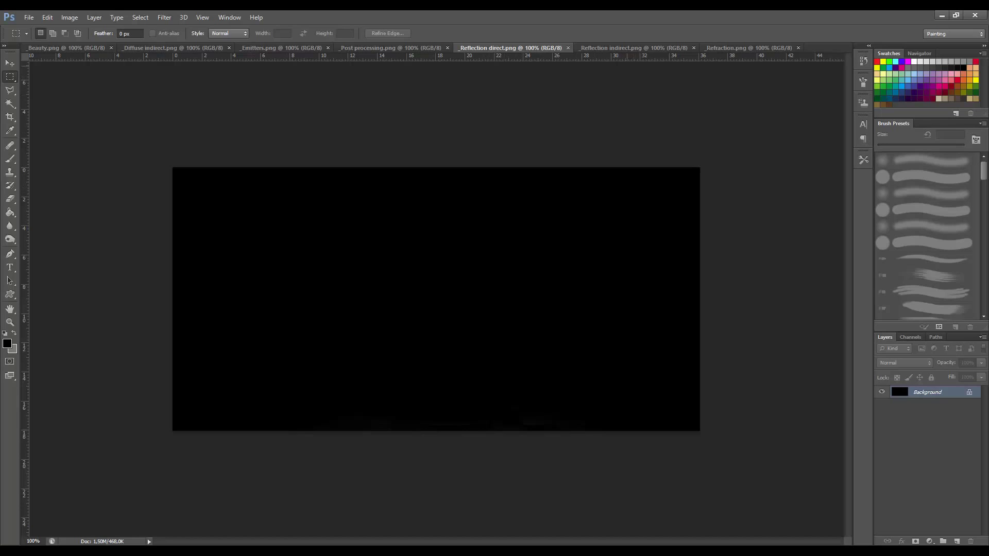
pyautogui.hotkey('ctrl', 'Tab')
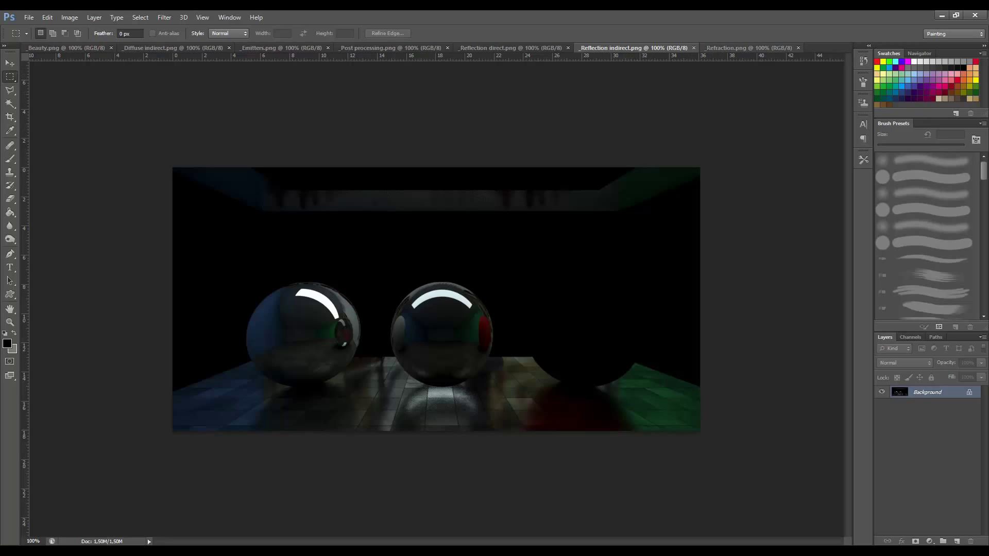
pyautogui.click(749, 48)
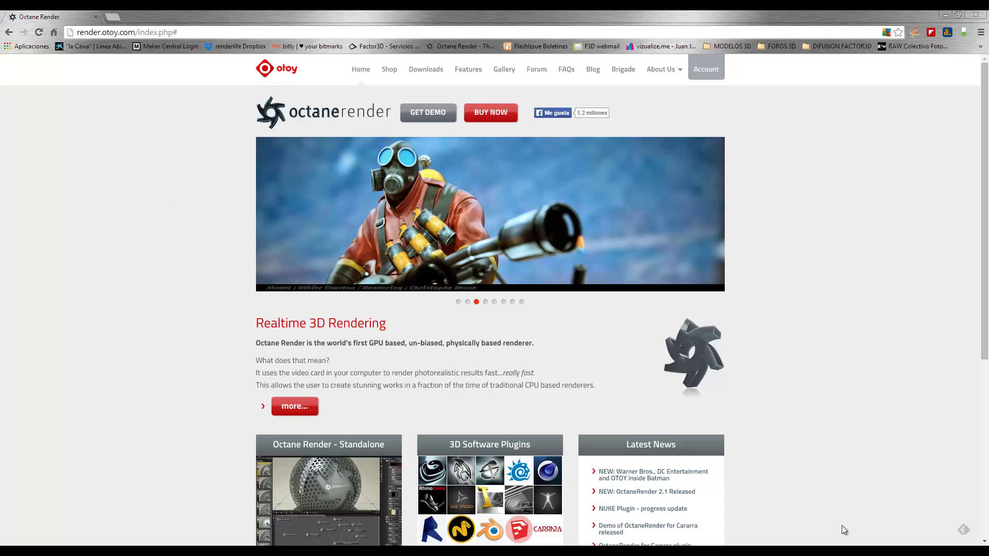
# - On the OctaneRender website, look over the home page and open the account's downloads list for OctaneRender Standalone
pyautogui.scroll(-2, 758, 415)
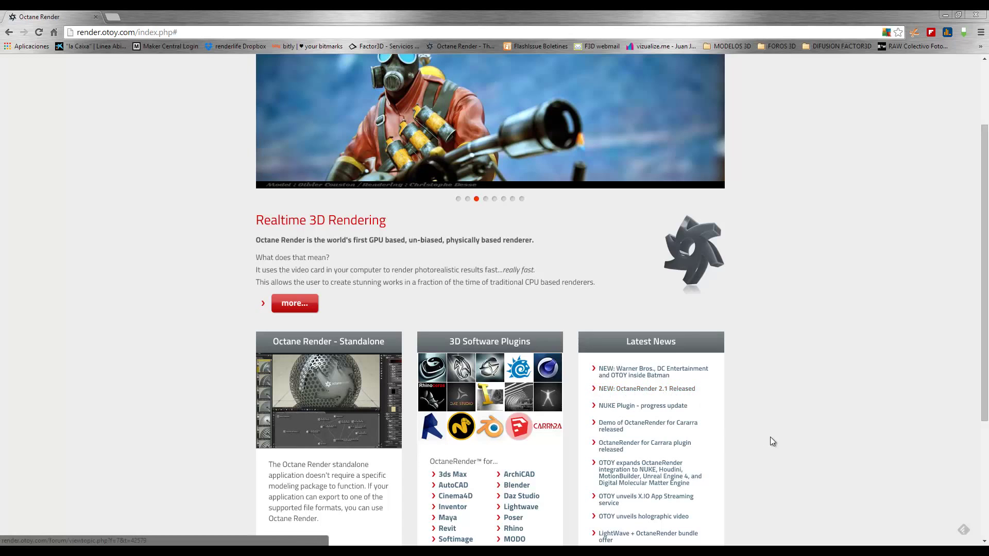
pyautogui.scroll(2, 771, 437)
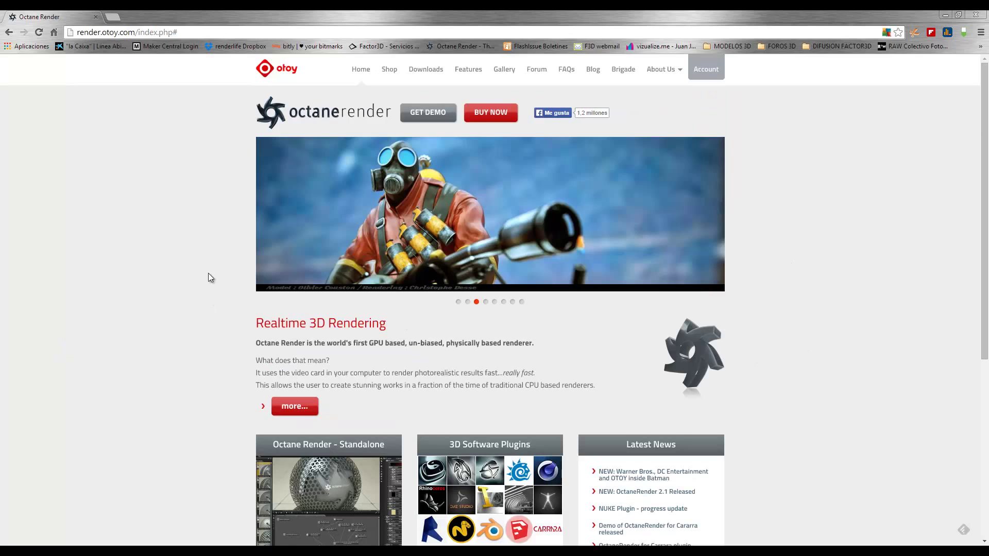
pyautogui.click(710, 73)
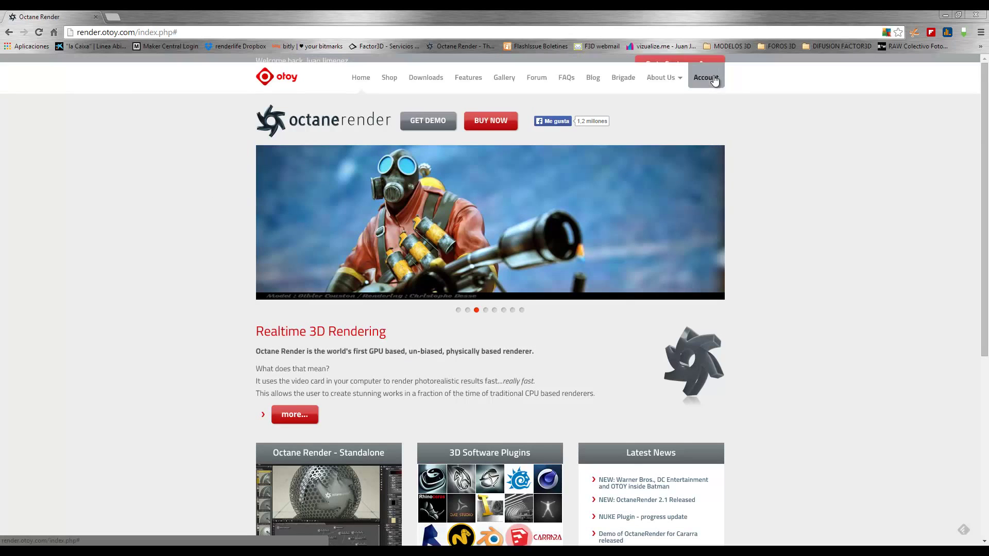
pyautogui.click(669, 70)
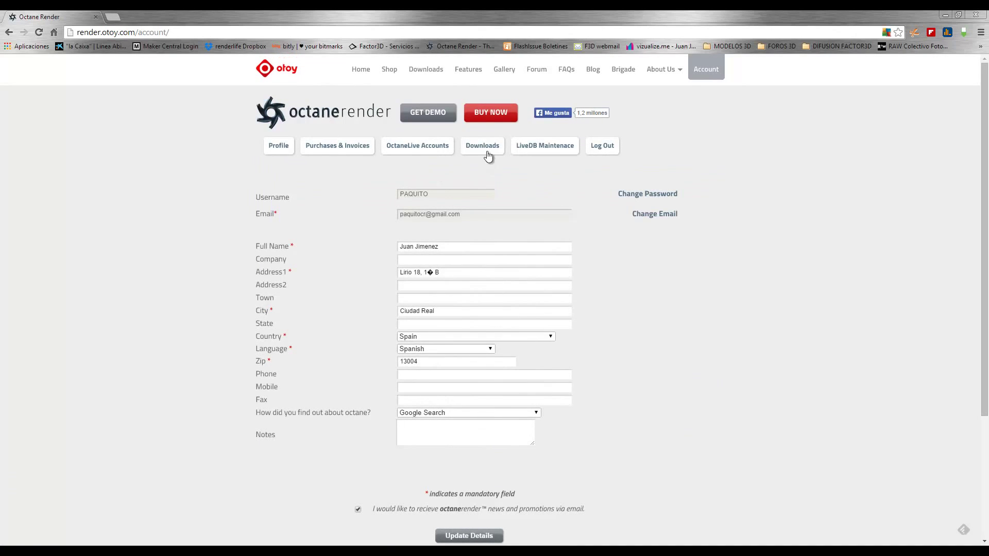
pyautogui.click(487, 146)
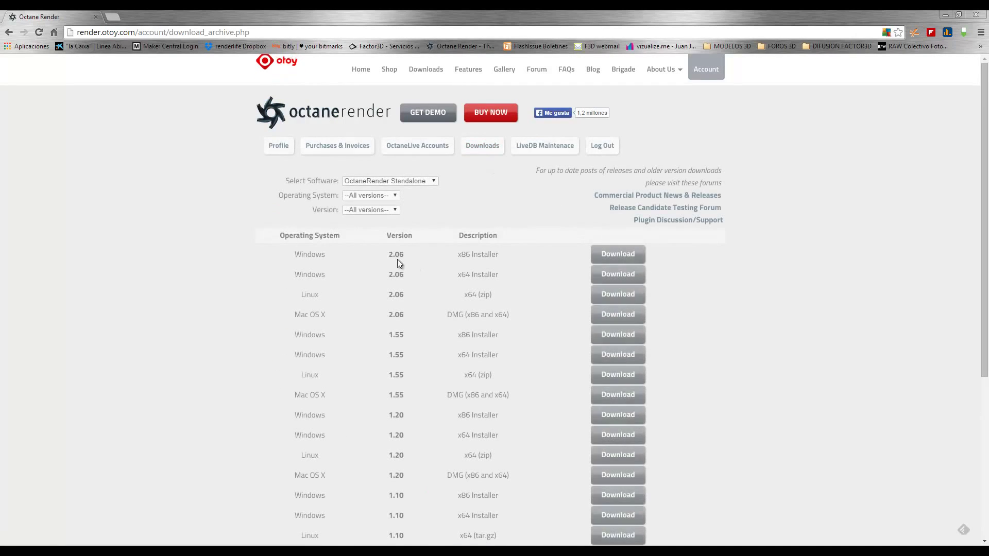